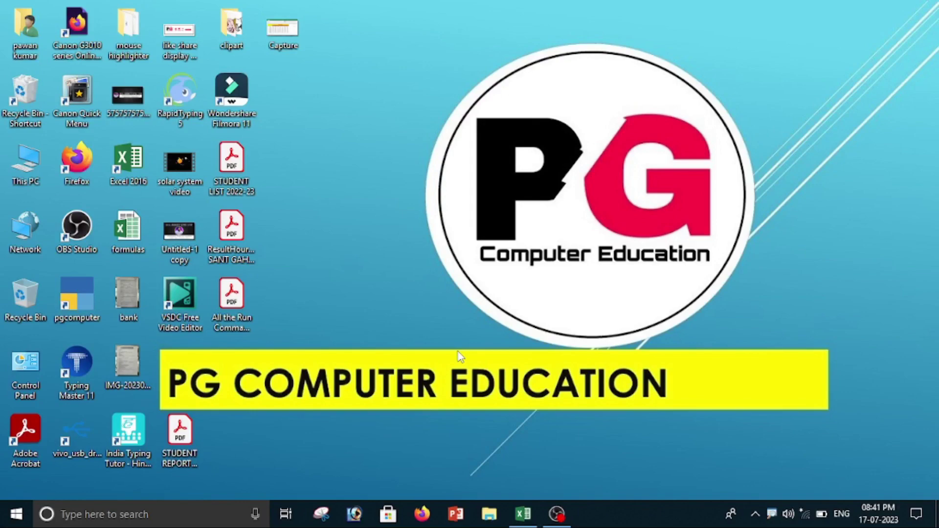
Restore the Book1 workbook showing the Product Select checkbox table
{"action": "left_click", "coordinate": [525, 511]}
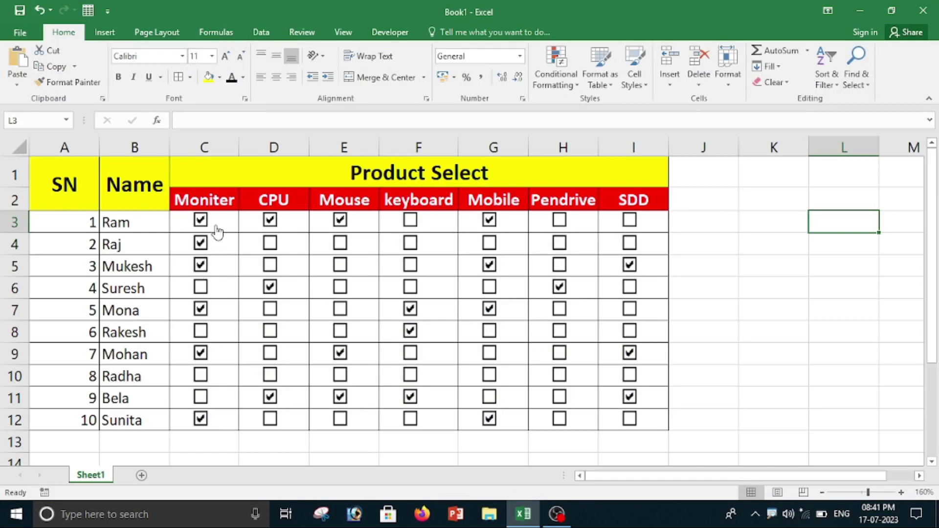
Select all checkbox objects in C3:I12 with Go To Special > Objects and delete them
{"action": "mouse_move", "coordinate": [183, 217]}
{"action": "left_mouse_down"}
{"action": "mouse_move", "coordinate": [284, 274]}
{"action": "mouse_move", "coordinate": [654, 429]}
{"action": "left_mouse_up"}
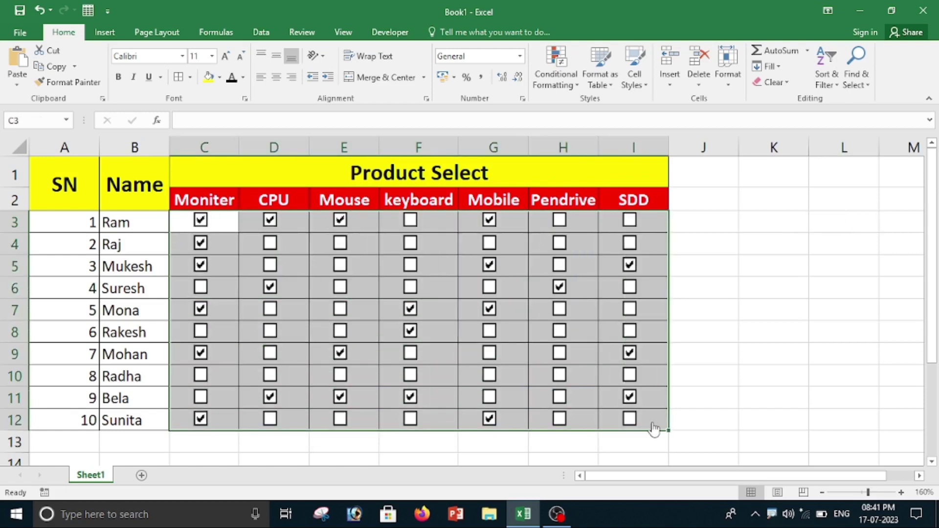
{"action": "key", "text": "ctrl+g"}
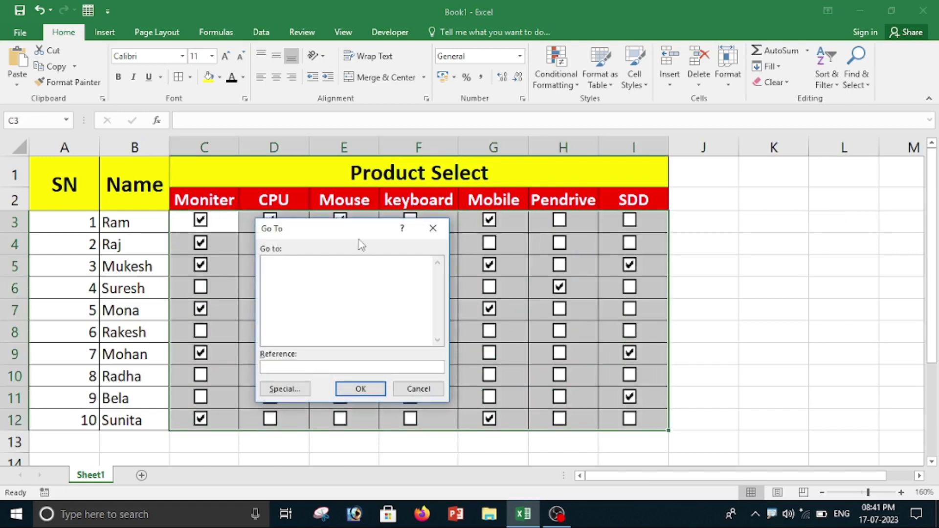
{"action": "left_click", "coordinate": [286, 389]}
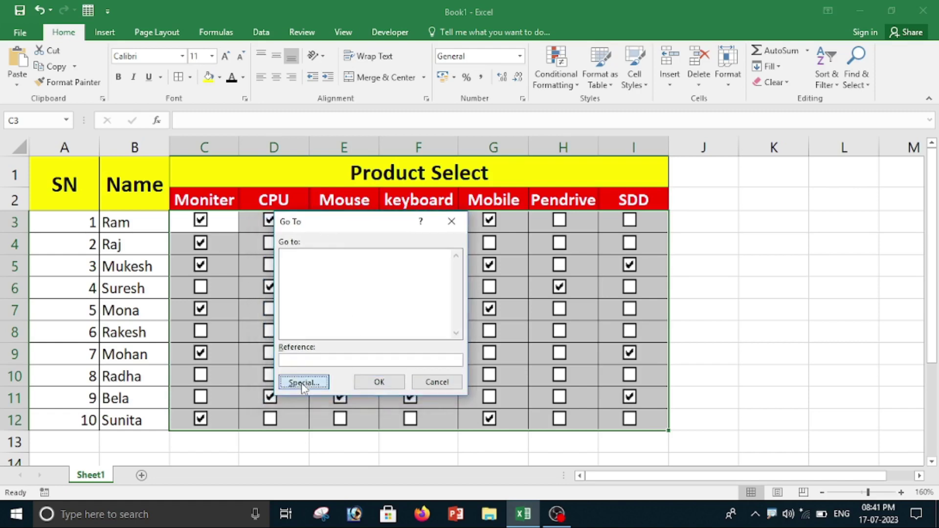
{"action": "left_click", "coordinate": [288, 366]}
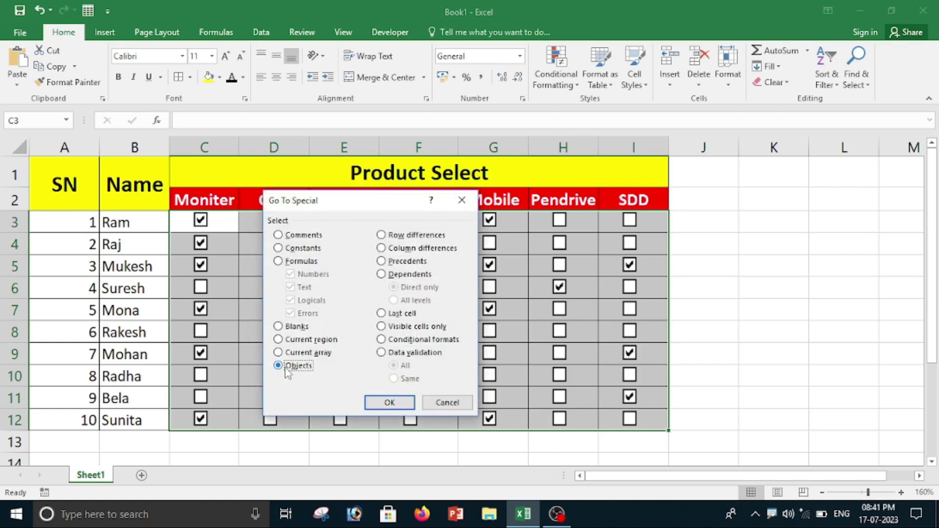
{"action": "left_click", "coordinate": [383, 402]}
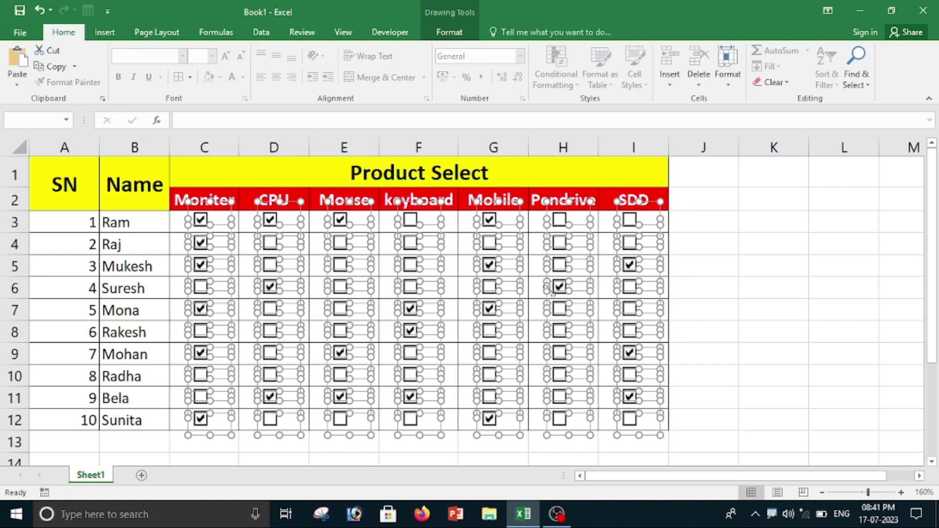
{"action": "key", "text": "Delete"}
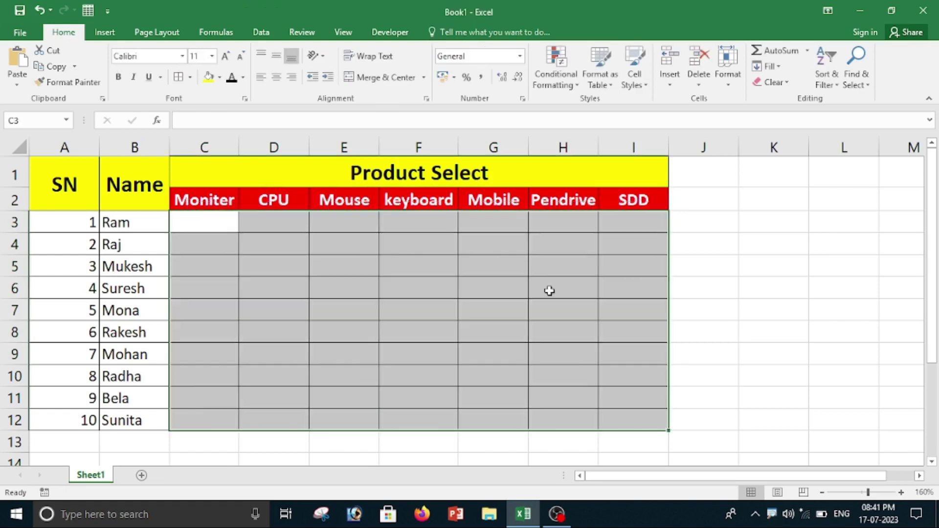
Click cell K4 to clear the C3:I12 selection
{"action": "left_click", "coordinate": [756, 249]}
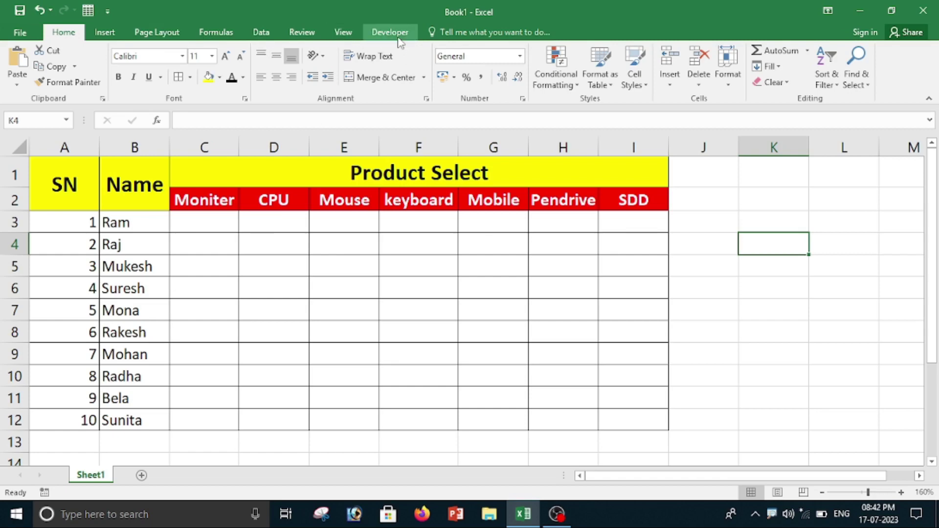
Turn on the Developer tab under Main Tabs in Excel Options' Customize Ribbon
{"action": "right_click", "coordinate": [349, 33]}
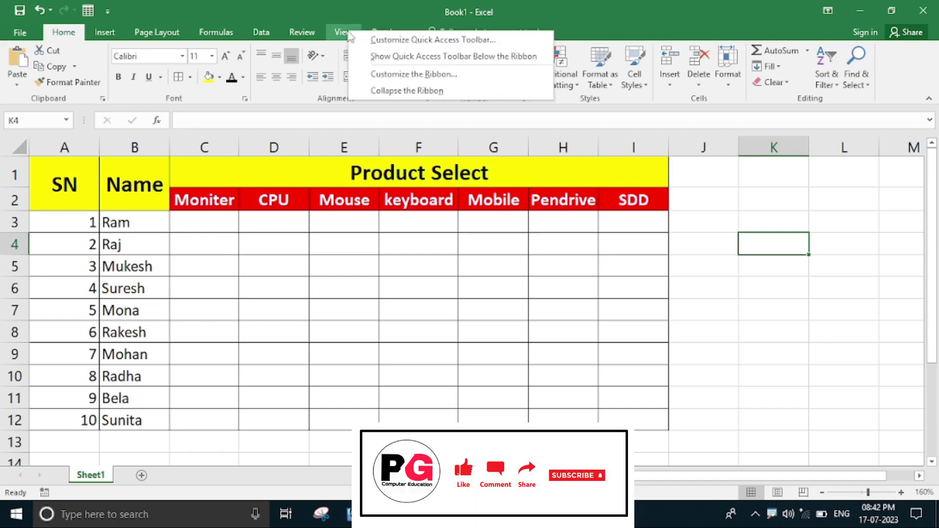
{"action": "left_click", "coordinate": [438, 43]}
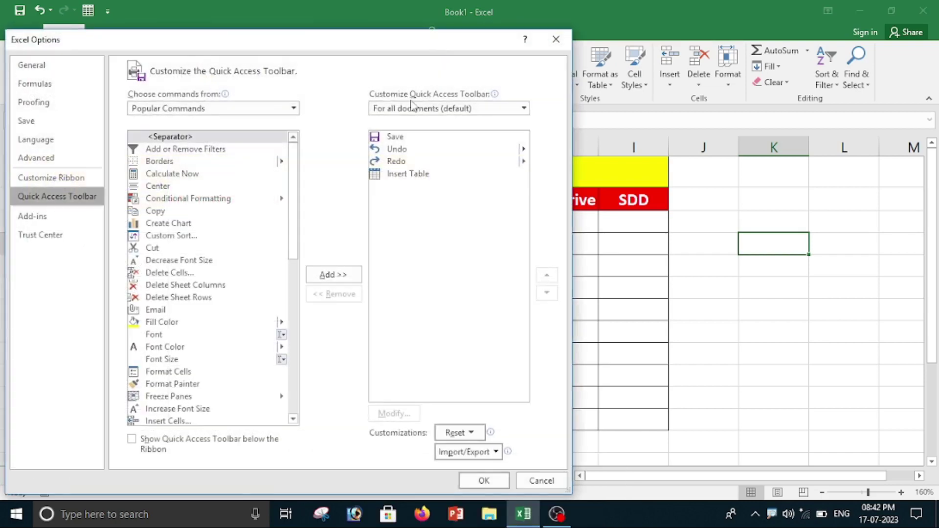
{"action": "left_click", "coordinate": [37, 177]}
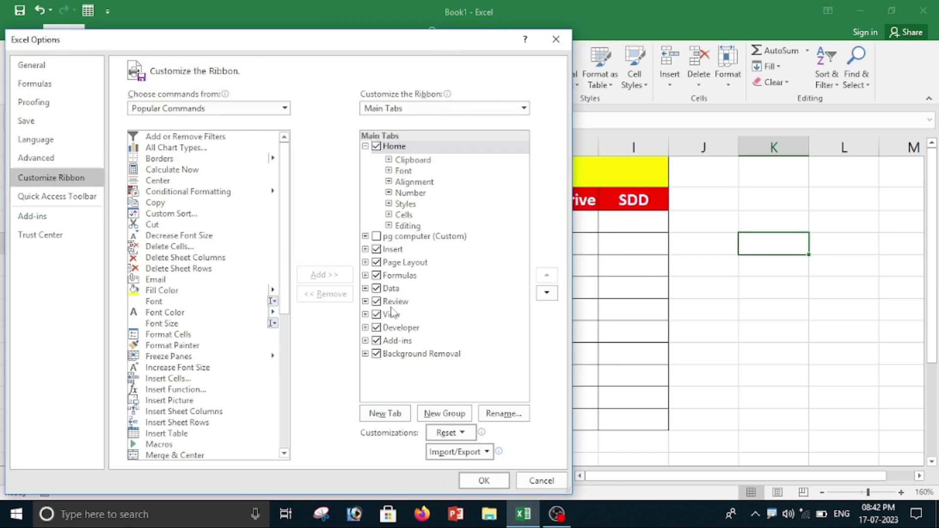
{"action": "left_click", "coordinate": [376, 328]}
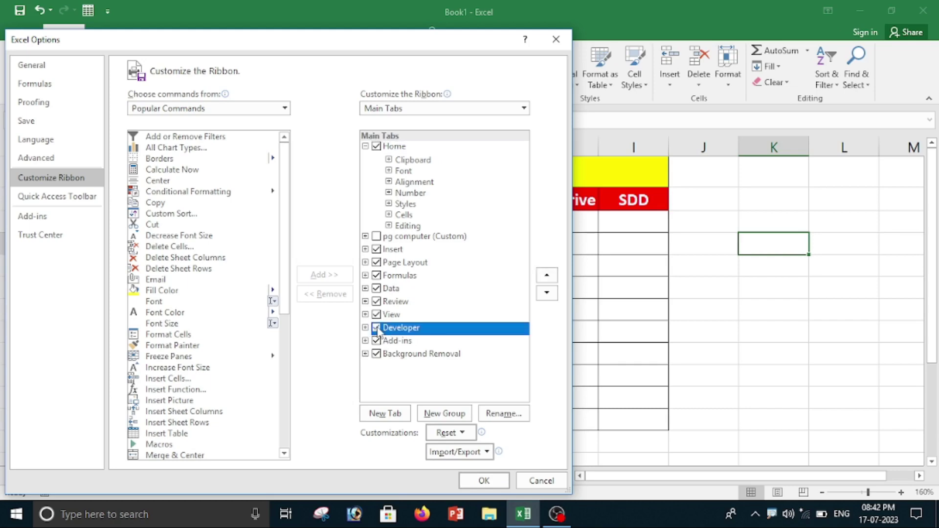
{"action": "left_click", "coordinate": [483, 481]}
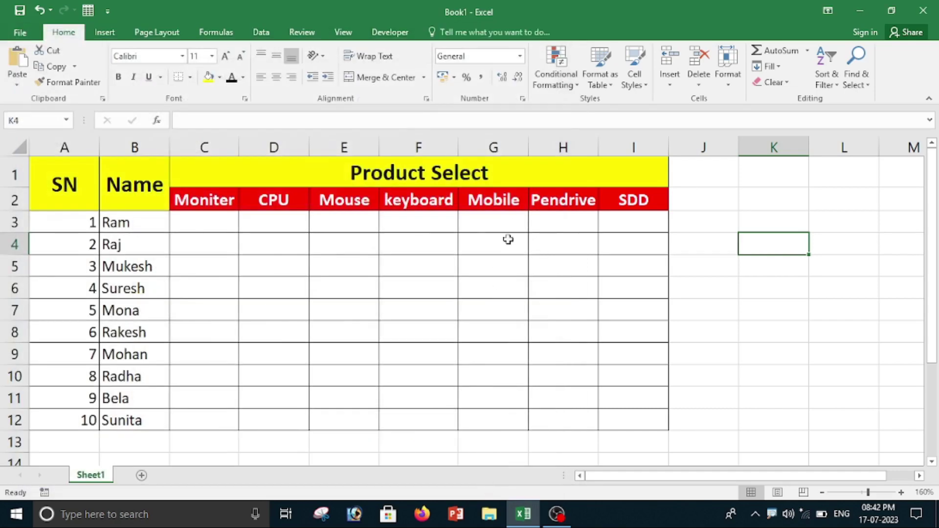
Draw a Check Box (Form Control) from the Developer Insert gallery in cell C3
{"action": "left_click", "coordinate": [391, 42]}
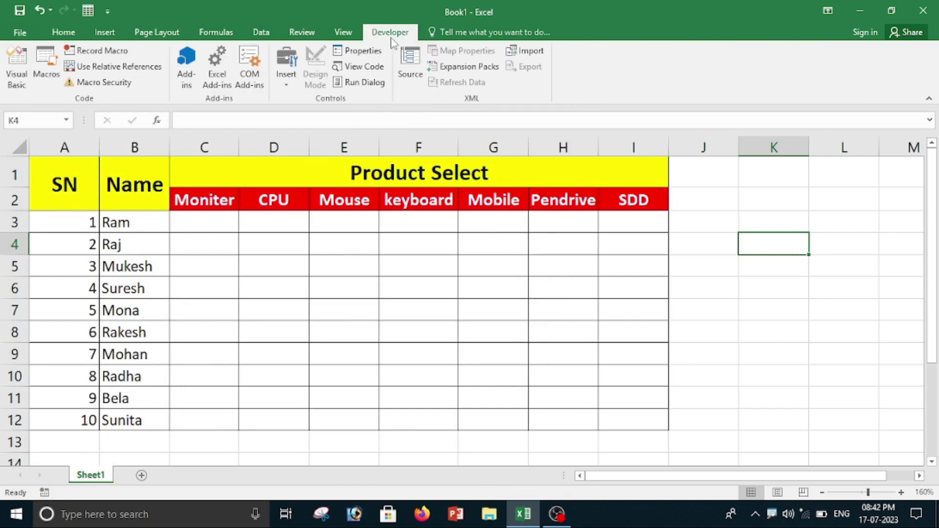
{"action": "left_click", "coordinate": [286, 85]}
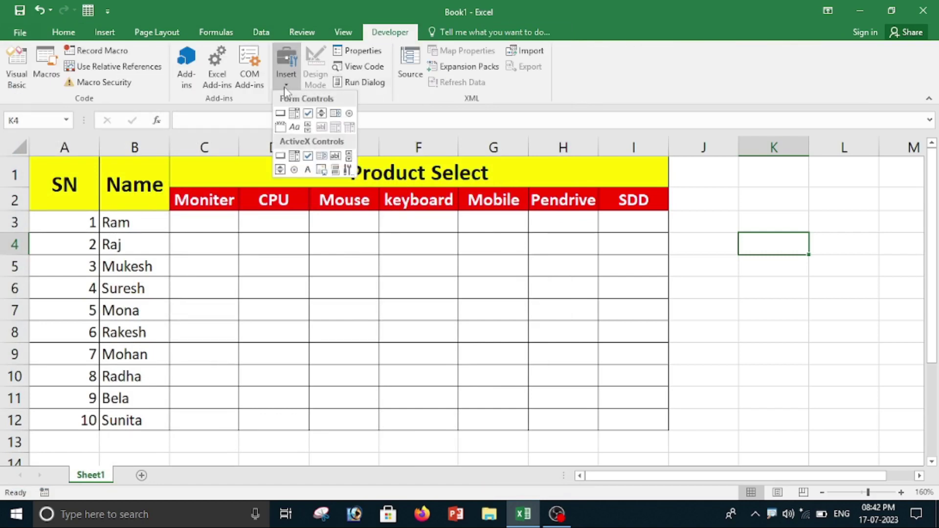
{"action": "left_click", "coordinate": [285, 303]}
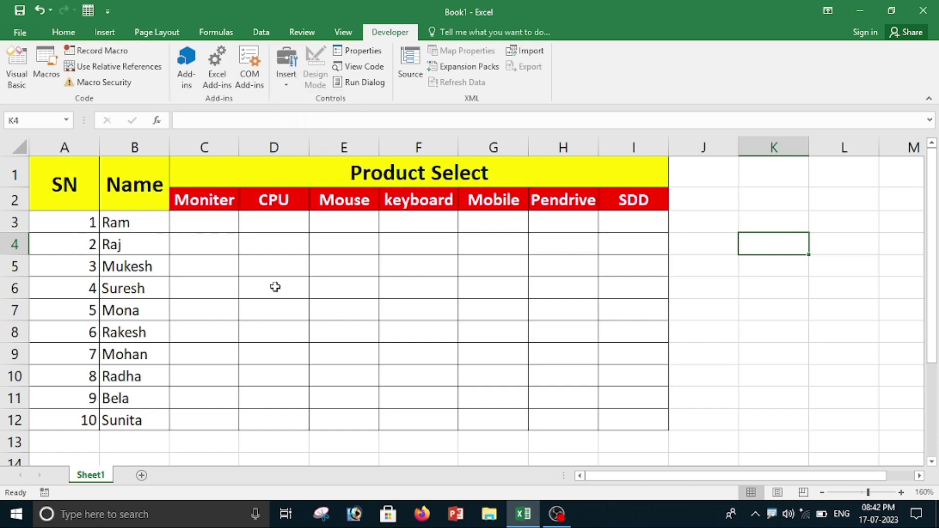
{"action": "left_click", "coordinate": [198, 226]}
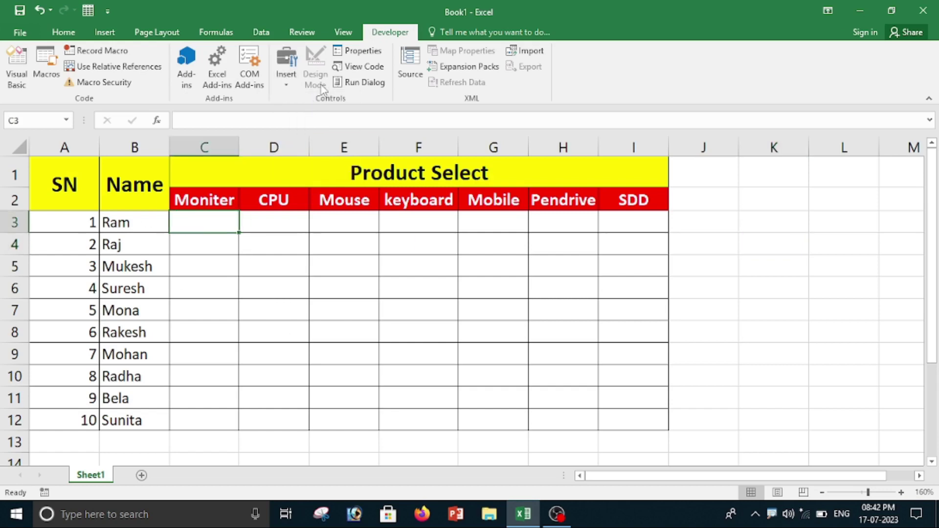
{"action": "left_click", "coordinate": [284, 86]}
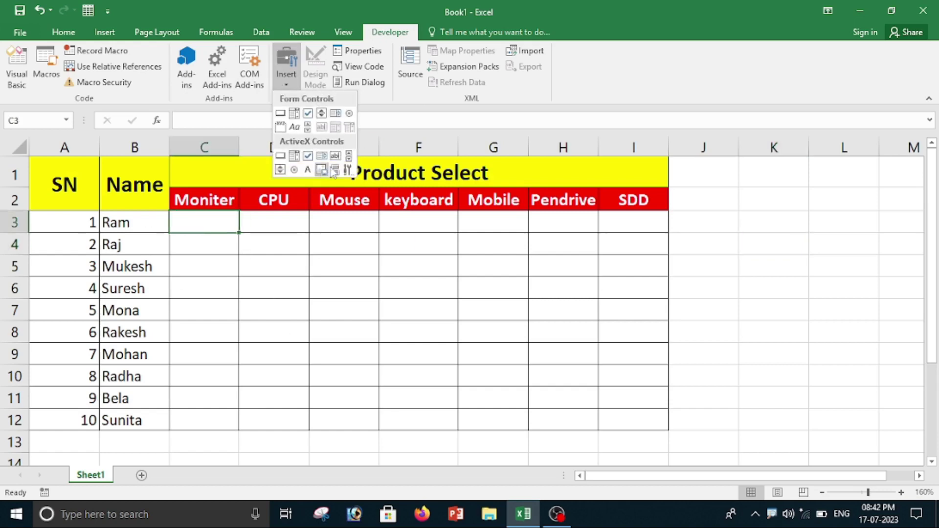
{"action": "left_click", "coordinate": [310, 117]}
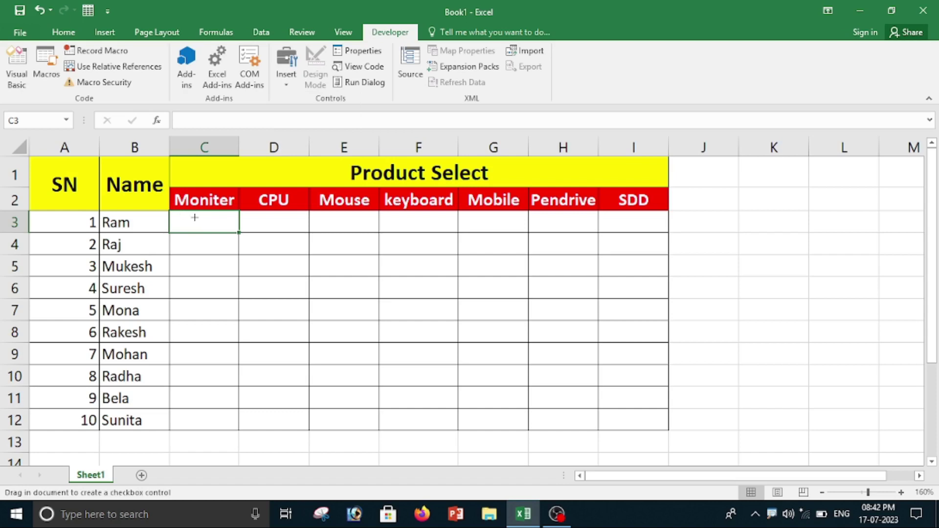
{"action": "left_click_drag", "start_coordinate": [192, 216], "coordinate": [227, 240]}
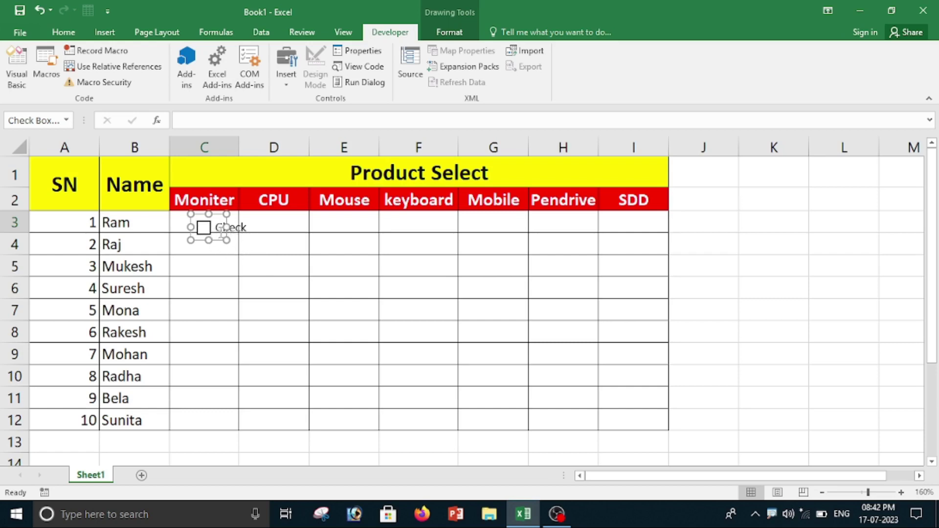
Widen the new checkbox frame and erase its caption text
{"action": "left_click_drag", "start_coordinate": [227, 227], "coordinate": [276, 227]}
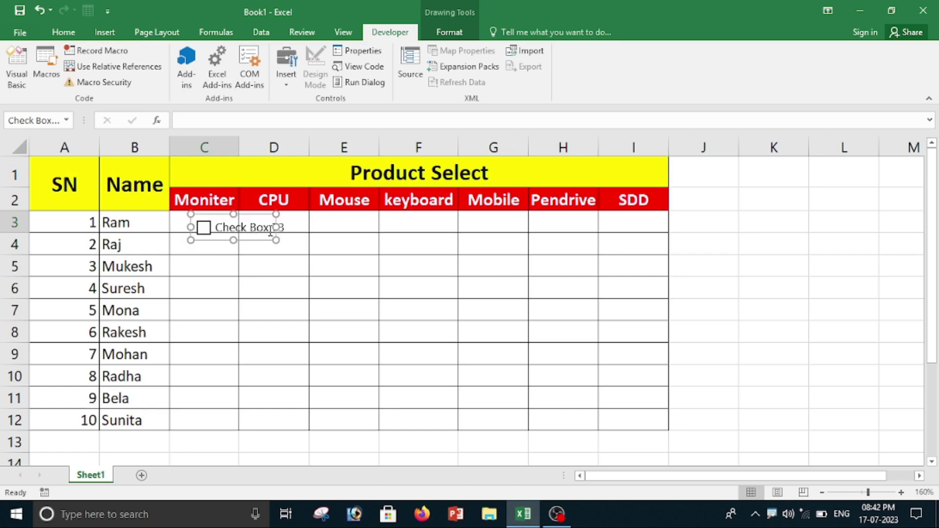
{"action": "left_click", "coordinate": [270, 227]}
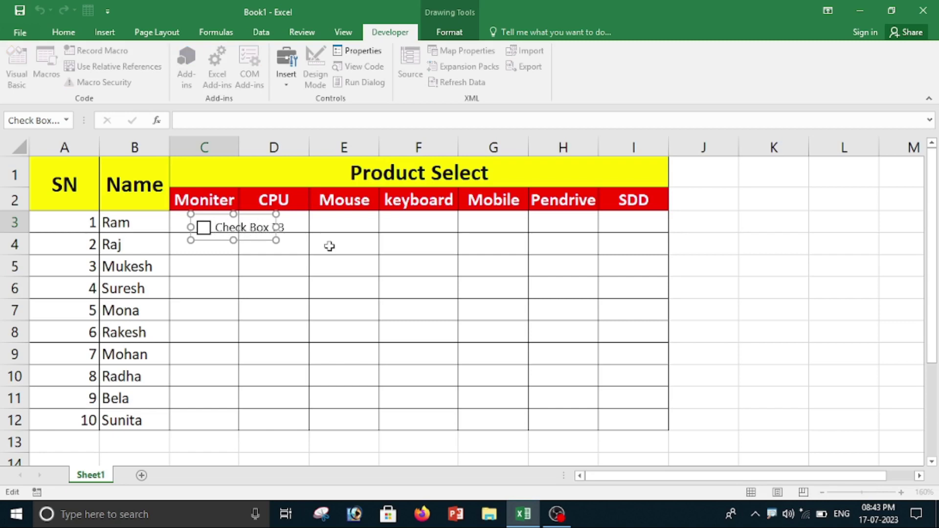
{"action": "key", "text": "BackSpace"}
{"action": "key", "text": "BackSpace"}
{"action": "key", "text": "BackSpace"}
{"action": "key", "text": "BackSpace"}
{"action": "key", "text": "BackSpace"}
{"action": "key", "text": "BackSpace"}
{"action": "key", "text": "BackSpace"}
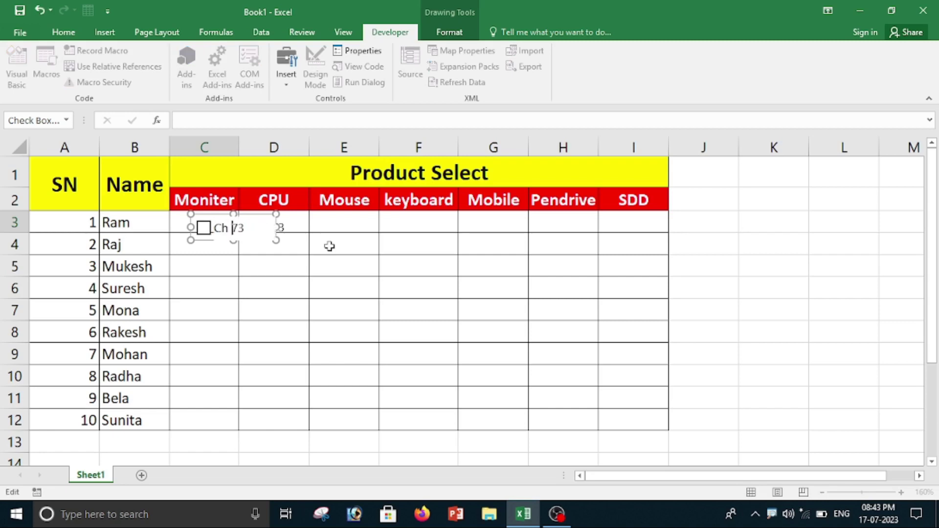
{"action": "key", "text": "Delete"}
{"action": "key", "text": "Delete"}
{"action": "key", "text": "Delete"}
{"action": "key", "text": "BackSpace"}
{"action": "key", "text": "BackSpace"}
Trim the checkbox frame to its box and fit it in C3, then test it and leave it unticked
{"action": "left_click", "coordinate": [279, 227]}
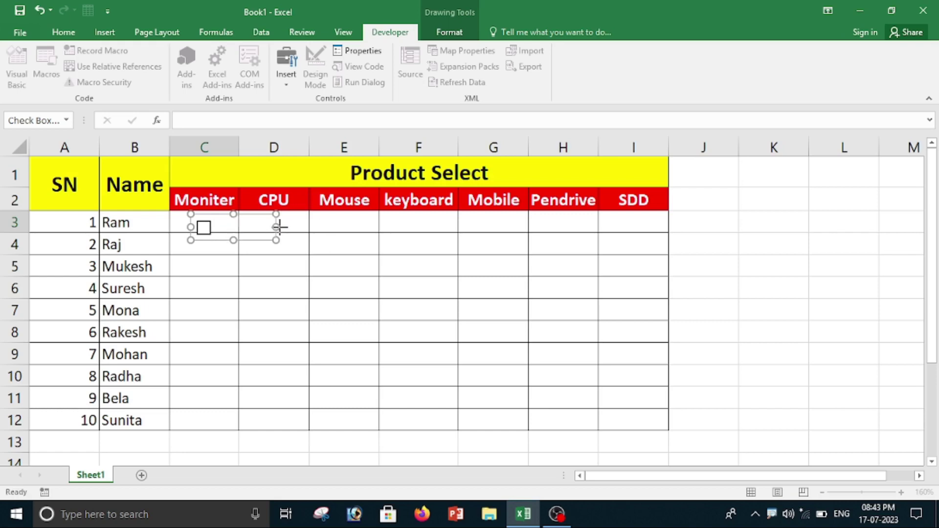
{"action": "left_click_drag", "start_coordinate": [279, 227], "coordinate": [226, 227]}
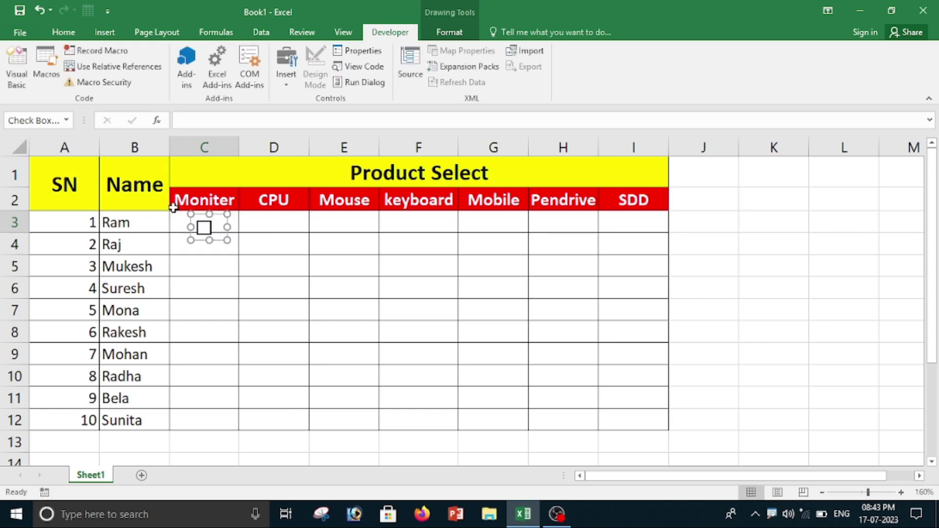
{"action": "left_click_drag", "start_coordinate": [216, 223], "coordinate": [216, 212]}
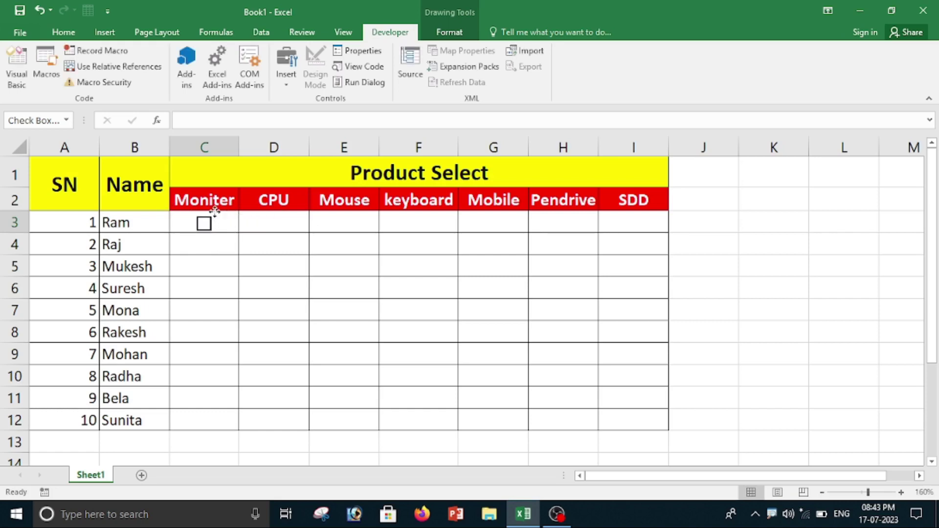
{"action": "left_click", "coordinate": [216, 216]}
{"action": "left_click", "coordinate": [265, 251]}
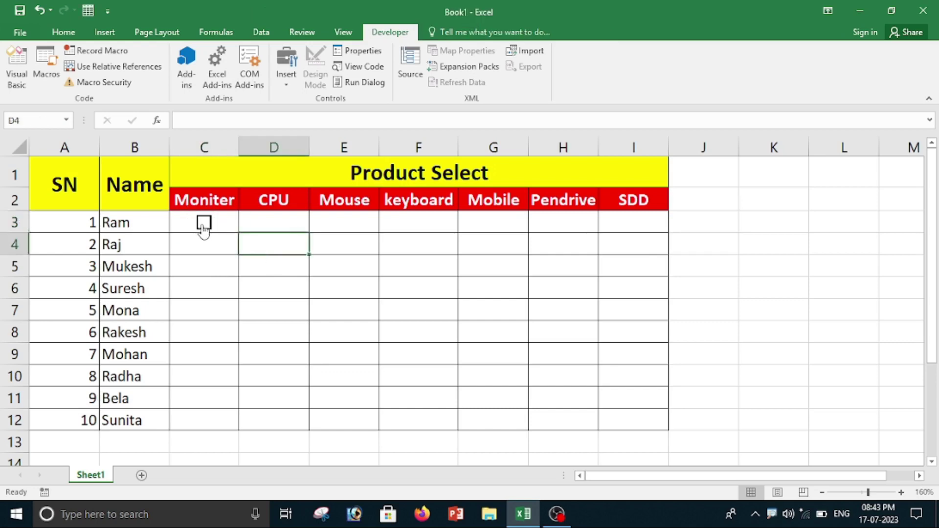
{"action": "left_click", "coordinate": [203, 224]}
{"action": "left_click", "coordinate": [211, 230]}
{"action": "left_click", "coordinate": [230, 219]}
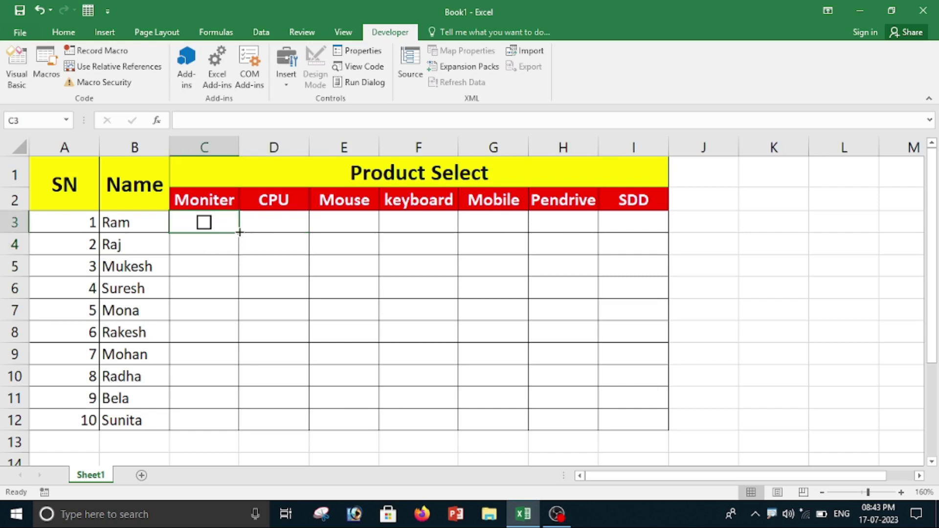
Fill-drag the C3 checkbox down to C12, then across to column I
{"action": "left_click_drag", "start_coordinate": [239, 233], "coordinate": [240, 427]}
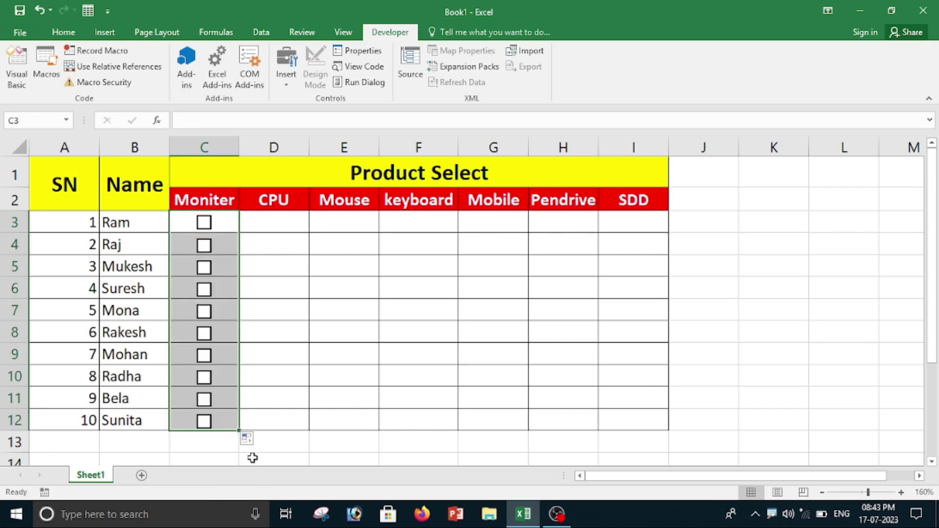
{"action": "mouse_move", "coordinate": [239, 430]}
{"action": "left_mouse_down"}
{"action": "mouse_move", "coordinate": [468, 415]}
{"action": "mouse_move", "coordinate": [655, 415]}
{"action": "left_mouse_up"}
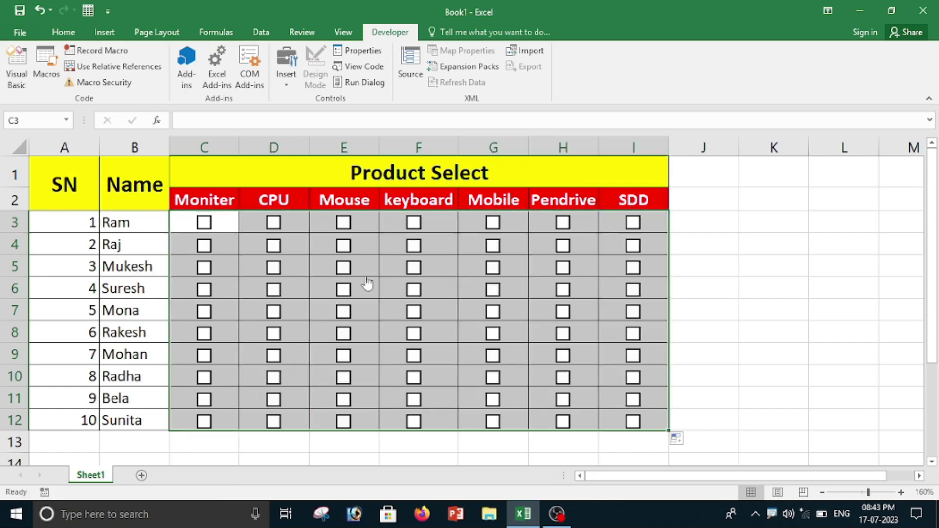
{"action": "left_click", "coordinate": [756, 294]}
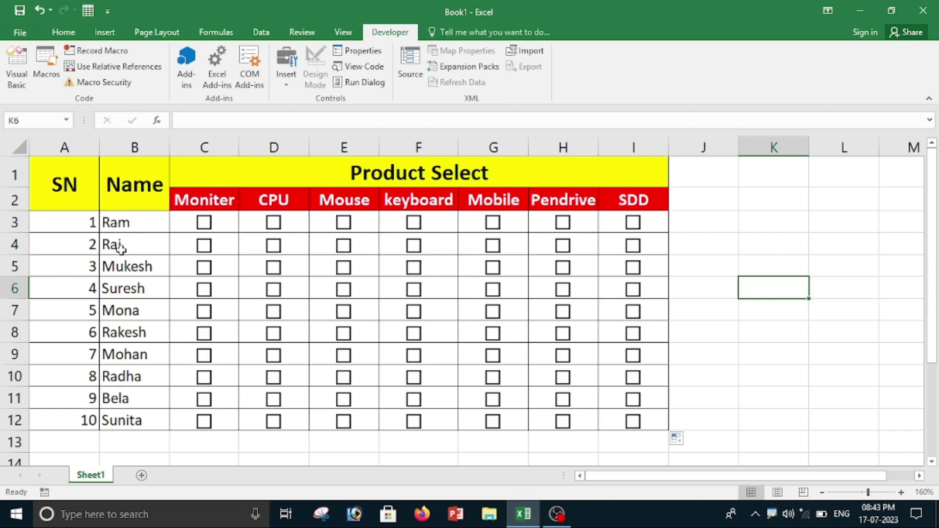
Tick the checkboxes in C3, F3, H3, D5, E5, I5 and C9
{"action": "left_click", "coordinate": [205, 223]}
{"action": "left_click", "coordinate": [413, 223]}
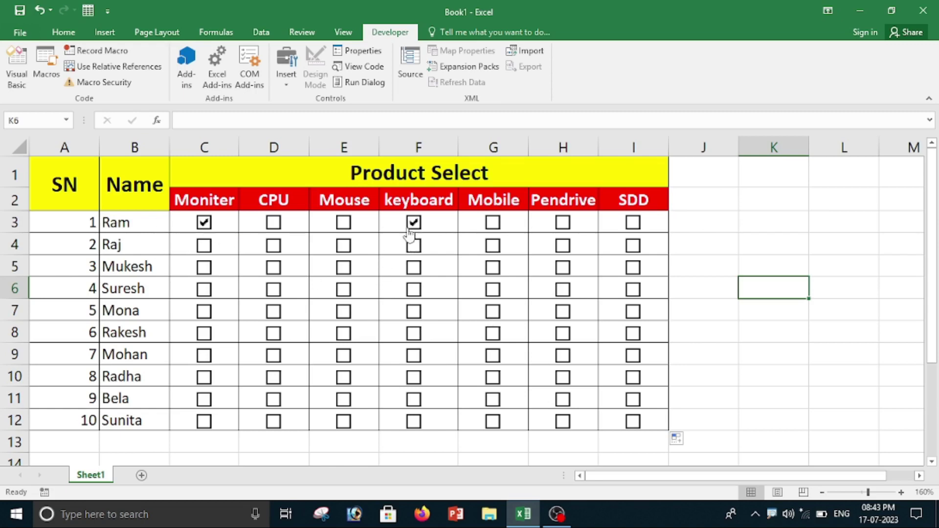
{"action": "left_click", "coordinate": [565, 225]}
{"action": "left_click", "coordinate": [272, 273]}
{"action": "left_click", "coordinate": [343, 268]}
{"action": "left_click", "coordinate": [634, 268]}
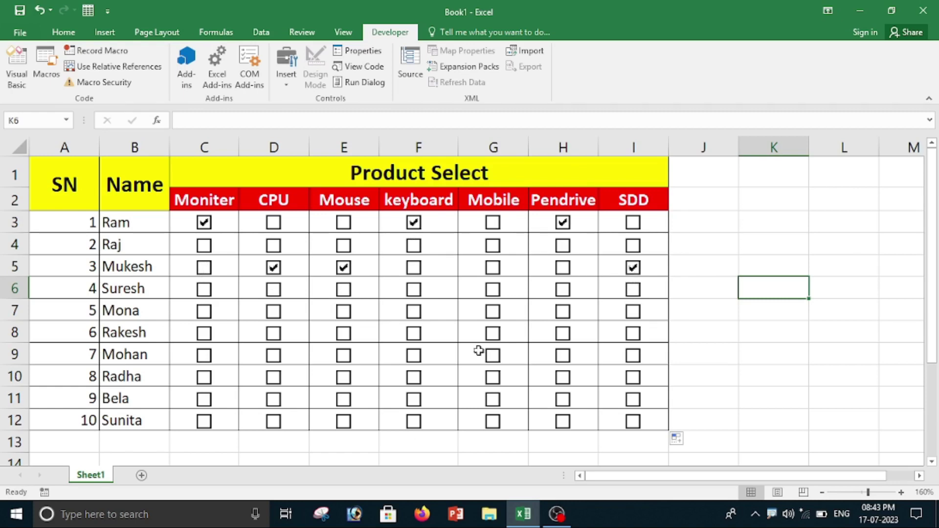
{"action": "left_click", "coordinate": [204, 356]}
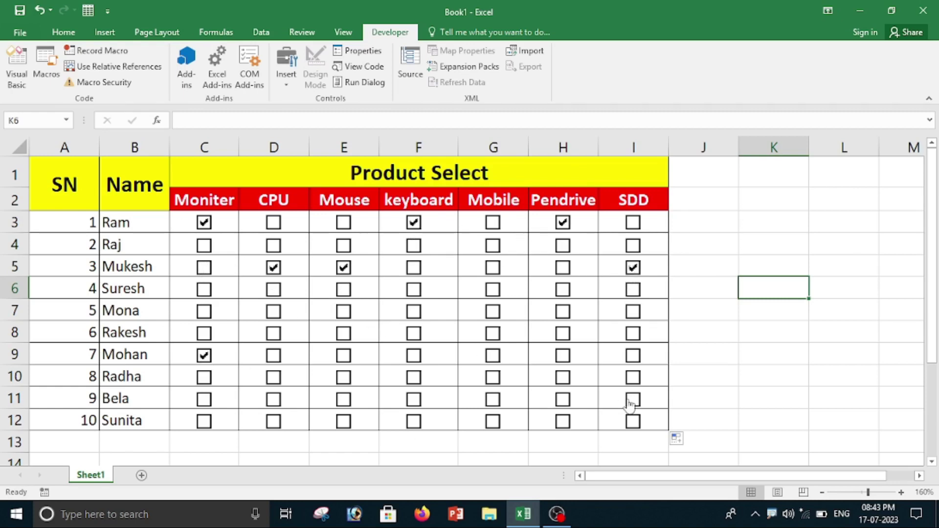